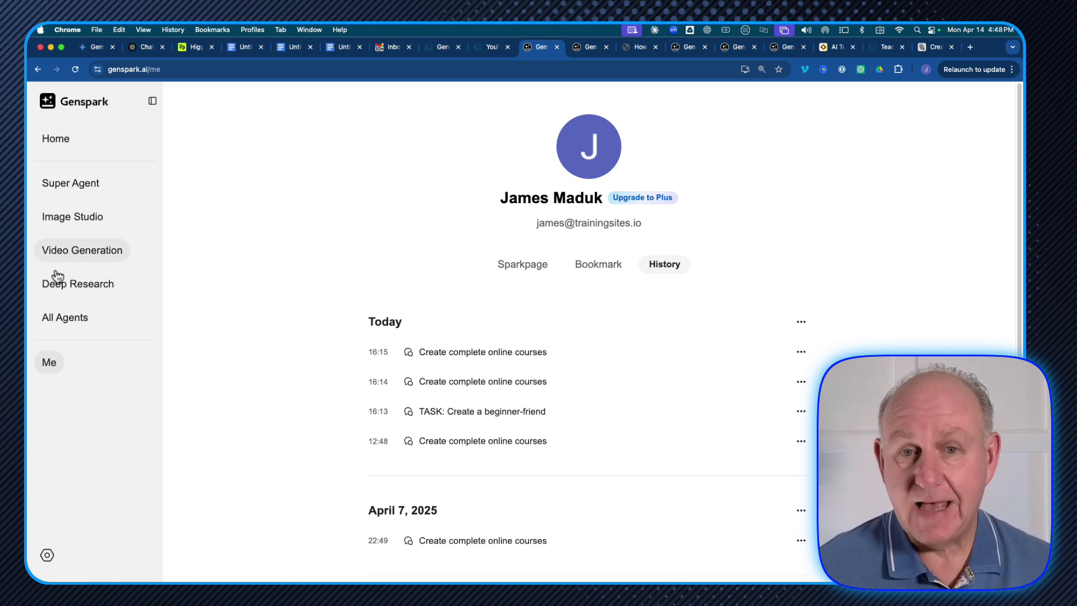
# Look over the Image Studio tools and the advanced agents in the full agent list
pyautogui.click(71, 221)
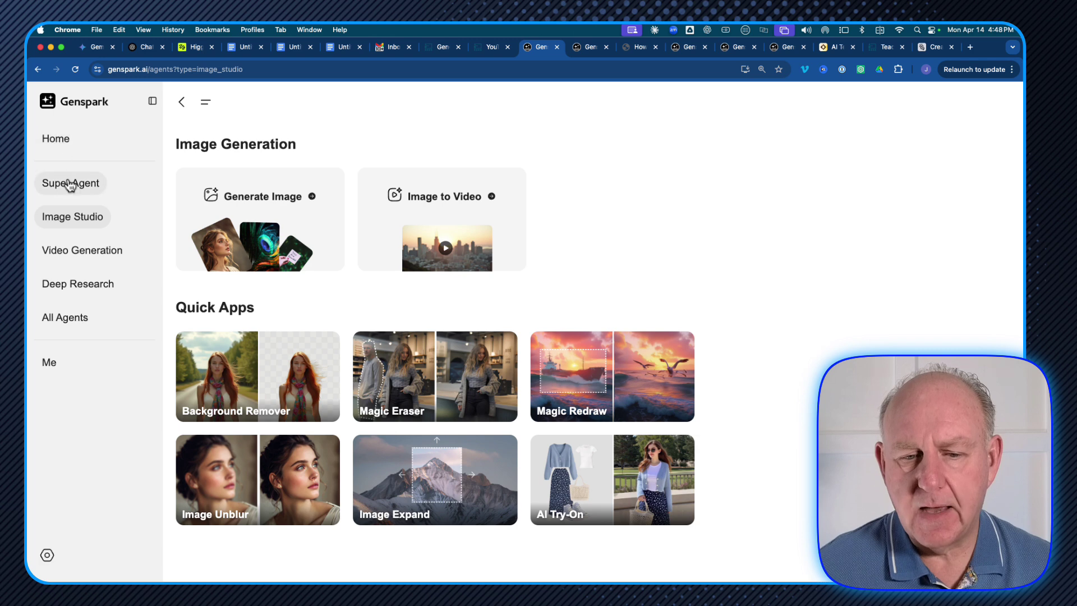
pyautogui.click(72, 318)
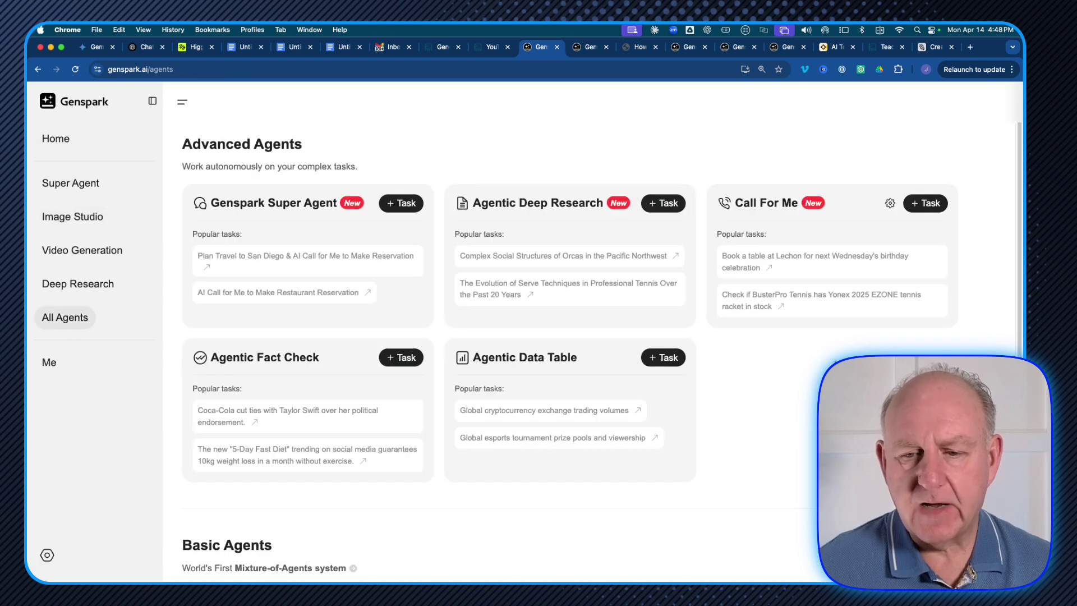
pyautogui.scroll(-1, 872, 289)
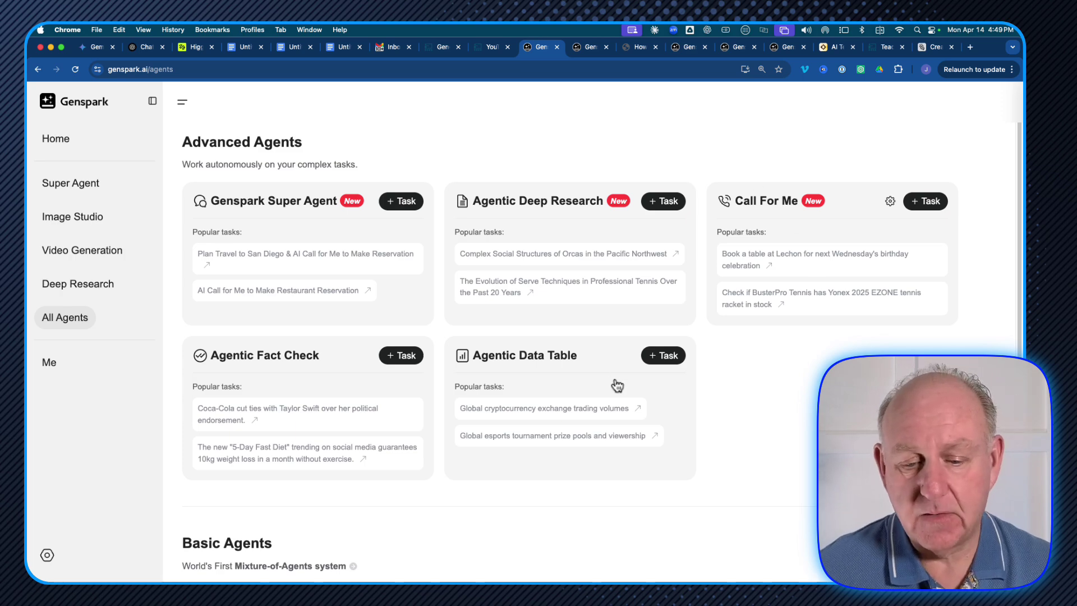
# Open the existing "Create complete online courses" conversation and enlarge the page to 175%
pyautogui.click(592, 48)
pyautogui.scroll(15, 386, 308)
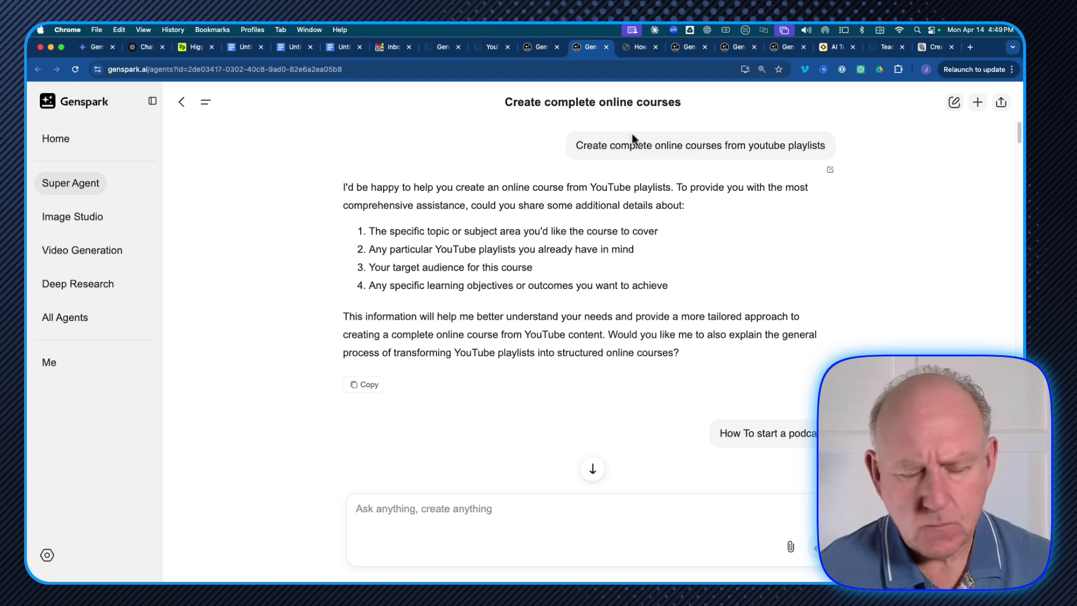
pyautogui.press('super+equal')
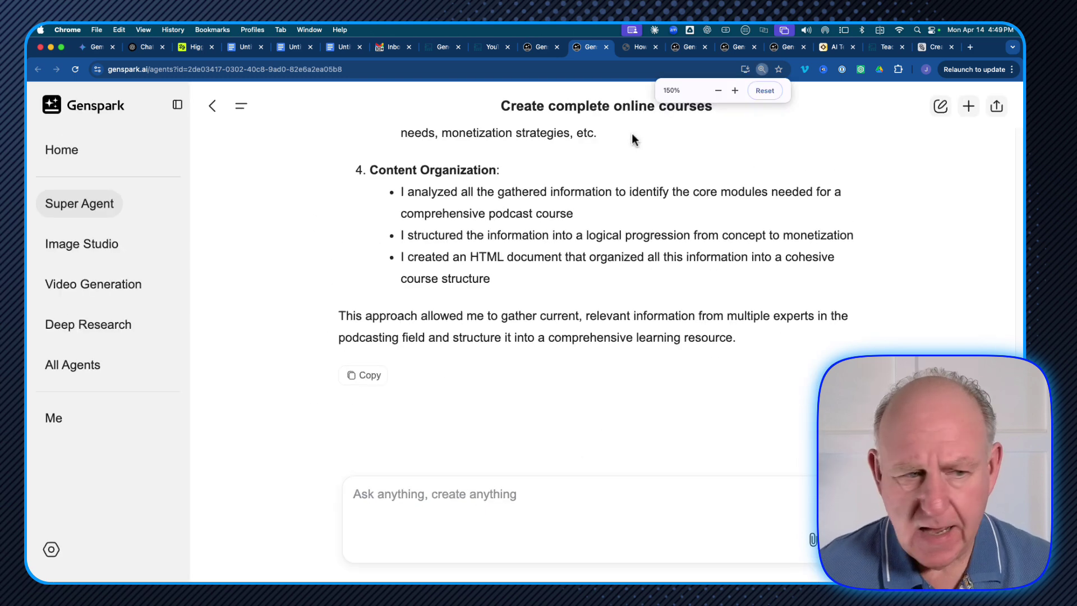
pyautogui.press('super+equal')
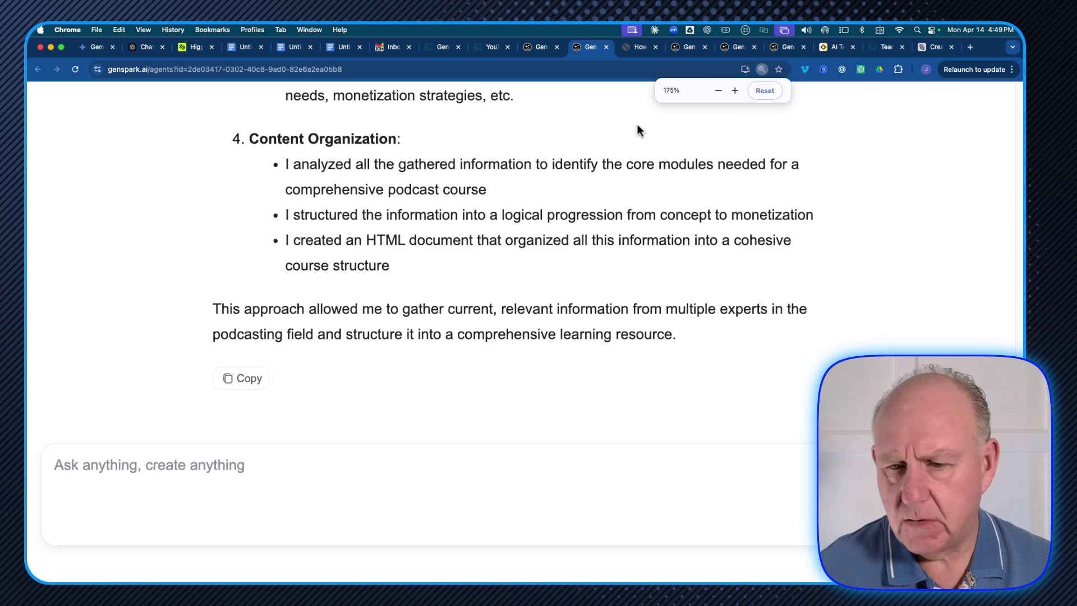
# Go back through the conversation to its first prompt about creating online courses from YouTube playlists
pyautogui.scroll(10, 640, 143)
pyautogui.scroll(10, 522, 303)
pyautogui.scroll(20, 525, 227)
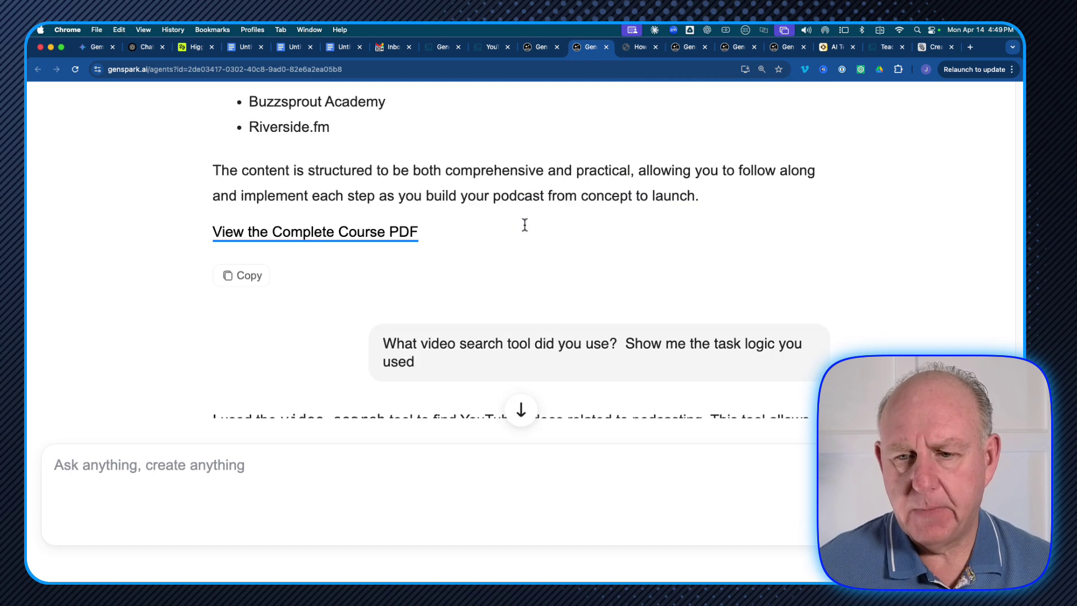
pyautogui.scroll(20, 525, 225)
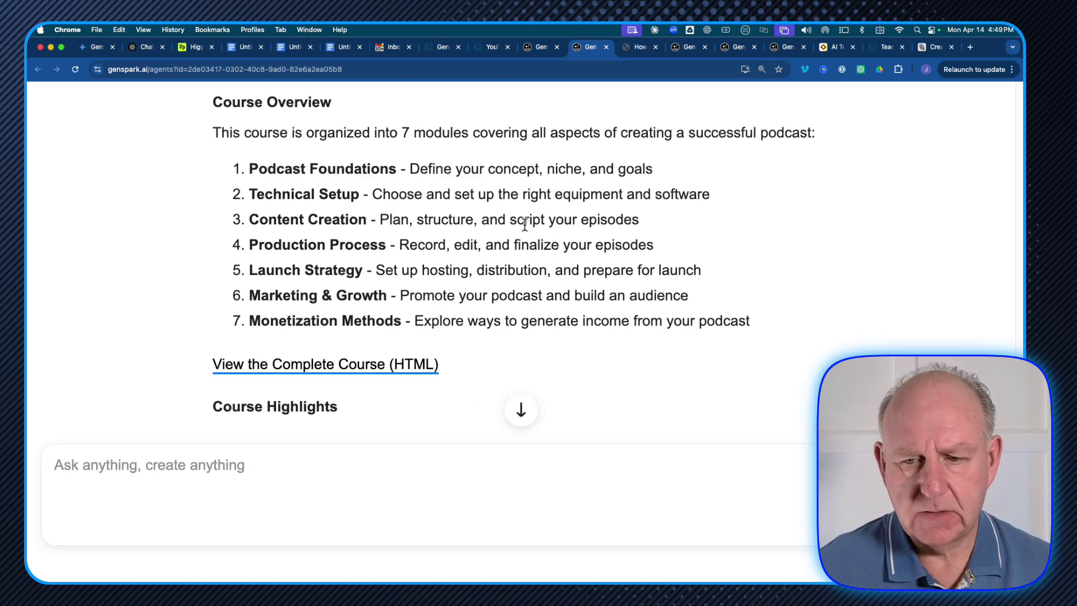
pyautogui.scroll(15, 525, 225)
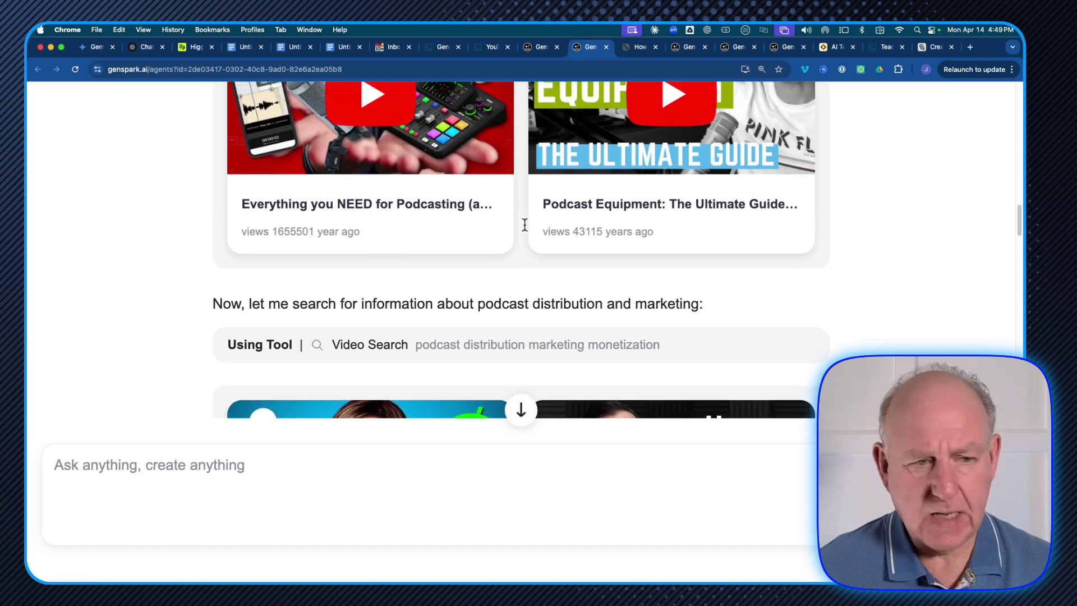
pyautogui.scroll(15, 525, 225)
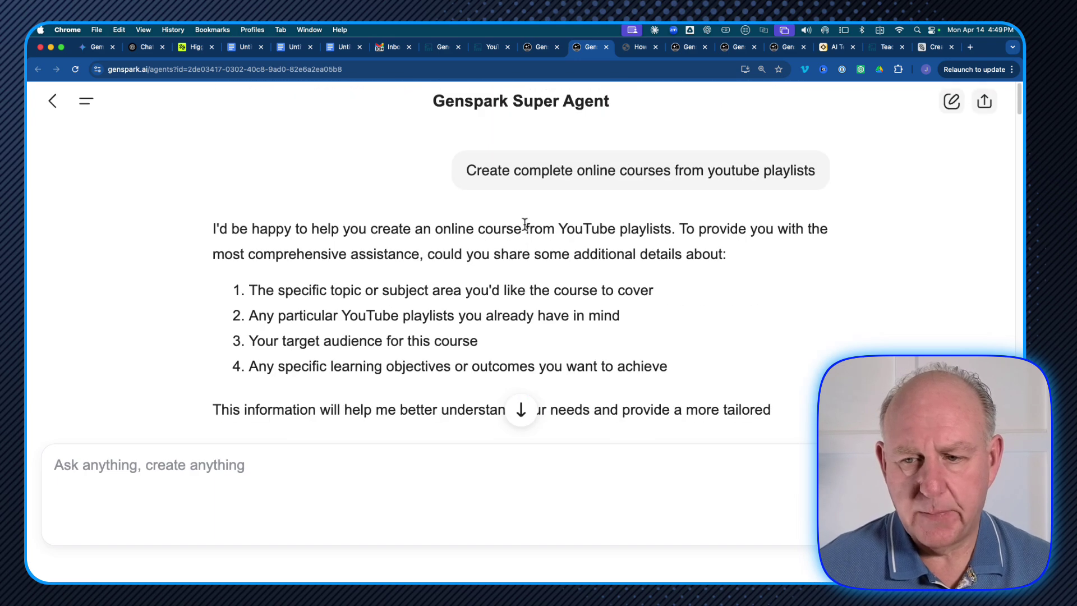
# Examine the agent's clarifying questions, highlighting the ones on the specific topic and on particular YouTube playlists
pyautogui.scroll(-5, 525, 228)
pyautogui.scroll(3, 522, 222)
pyautogui.scroll(3, 521, 224)
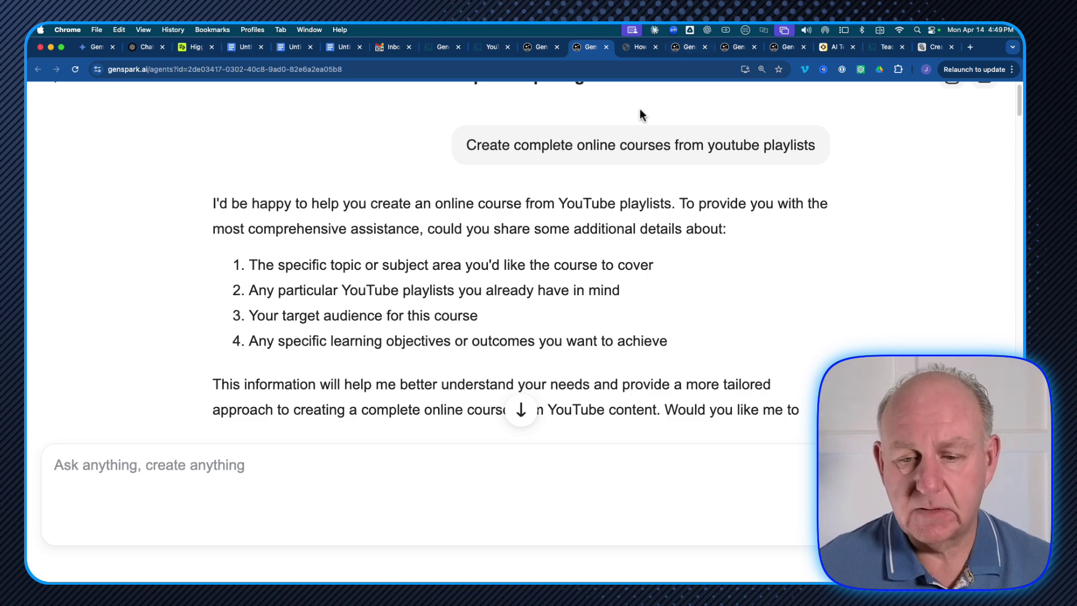
pyautogui.scroll(-1, 341, 251)
pyautogui.scroll(-1, 341, 250)
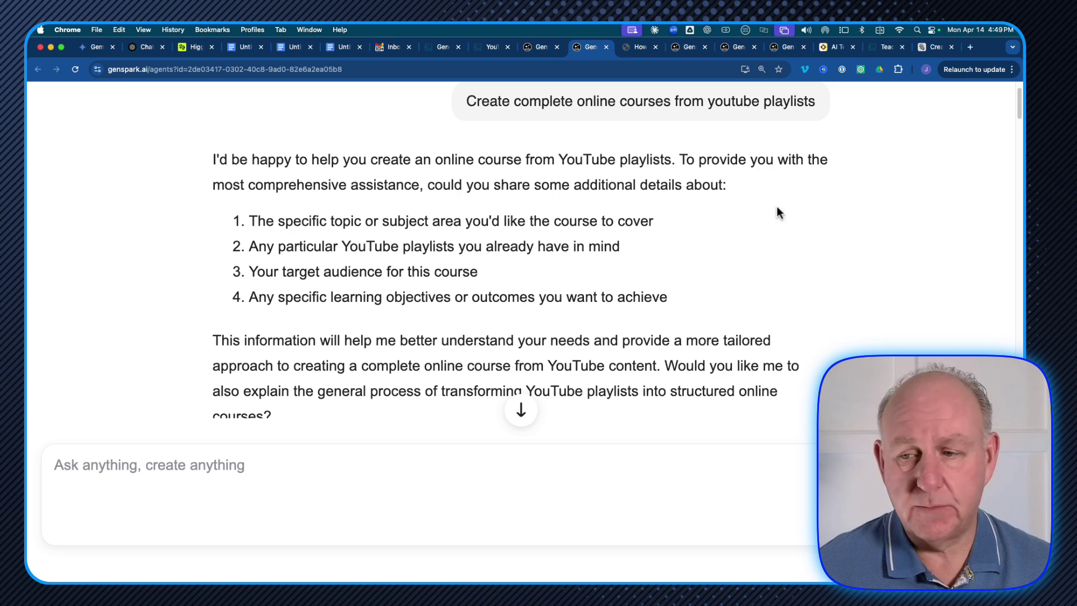
pyautogui.tripleClick(367, 223)
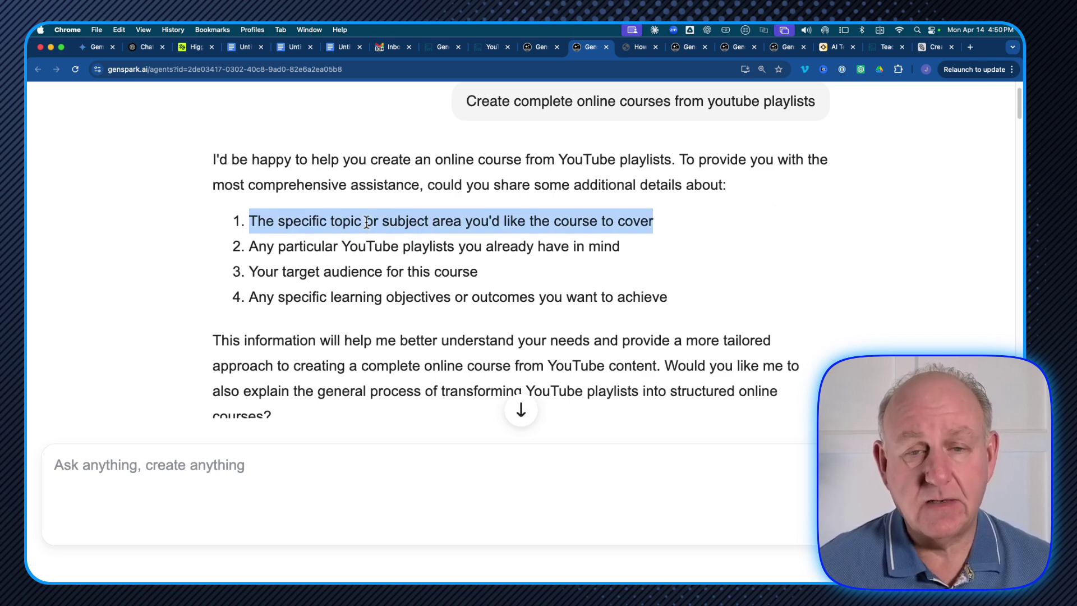
pyautogui.tripleClick(408, 248)
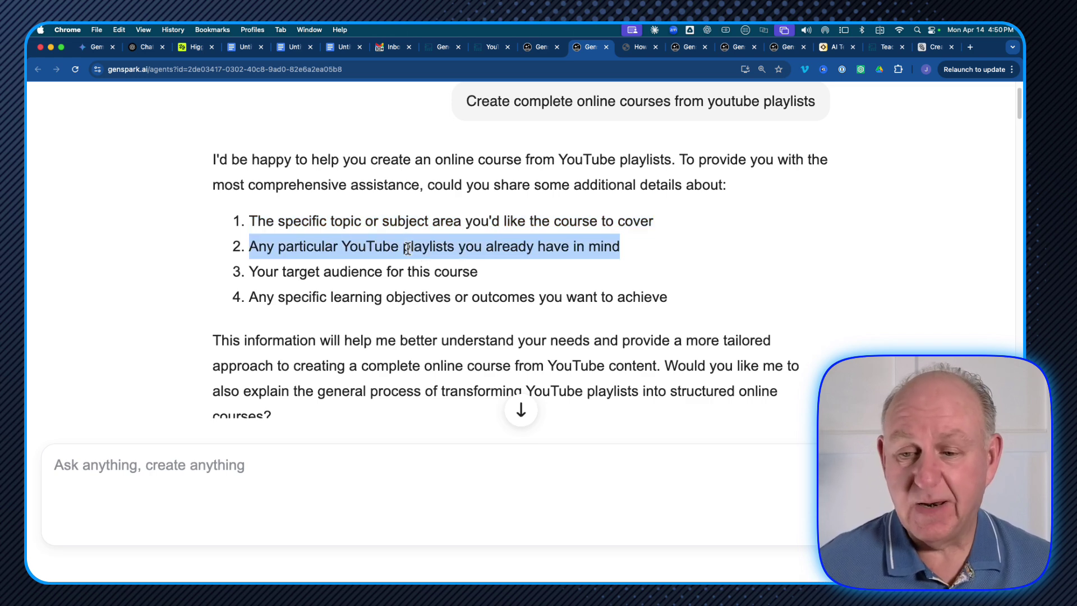
pyautogui.click(382, 271)
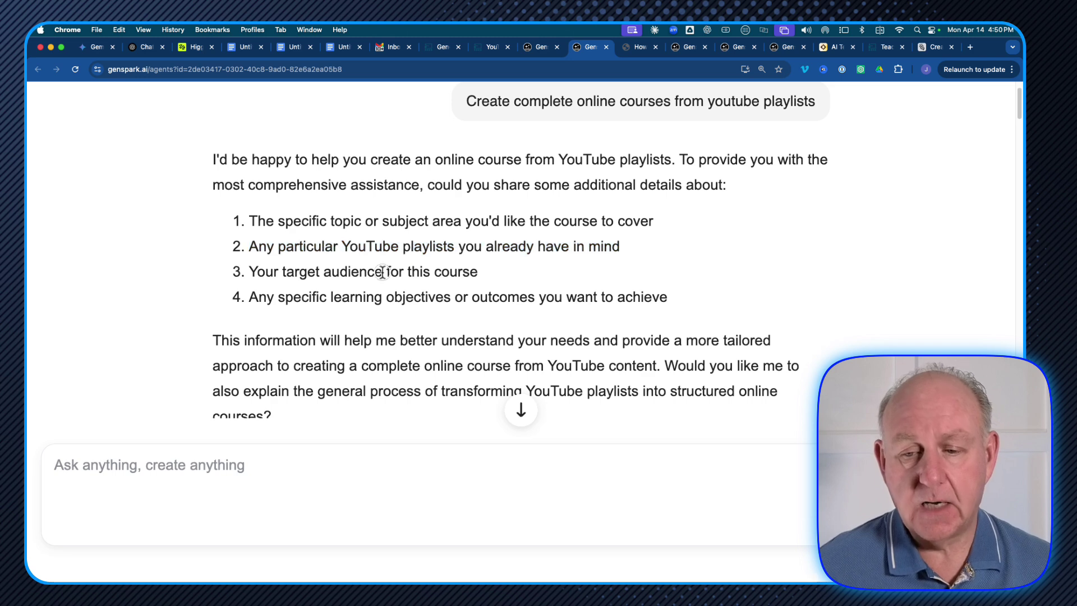
# Read the "How To start a podcast" reply and the introduction of the agent's course answer
pyautogui.scroll(-3, 487, 334)
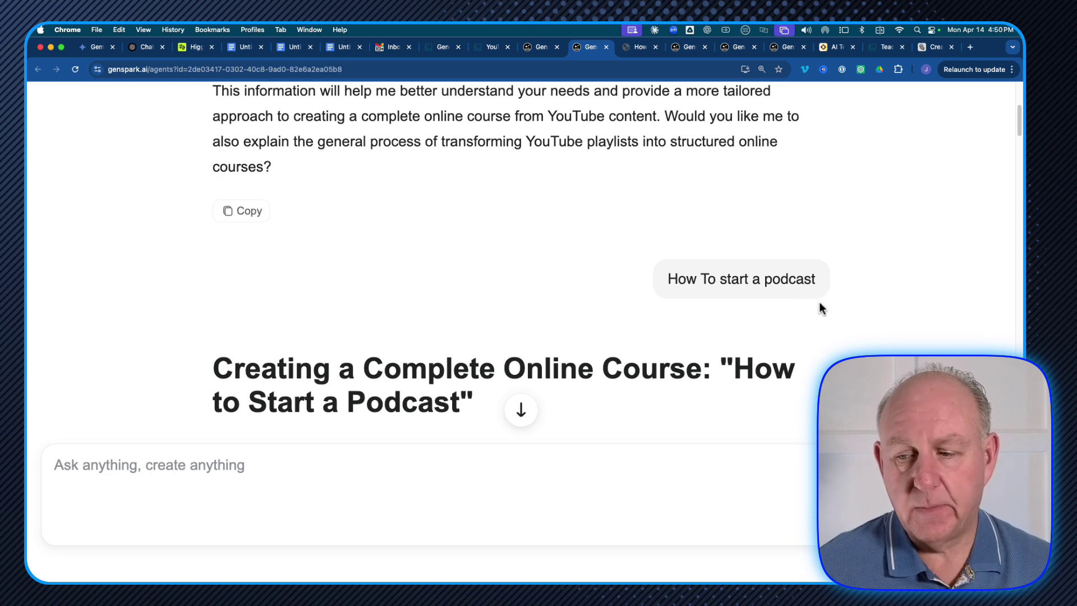
pyautogui.moveTo(810, 292)
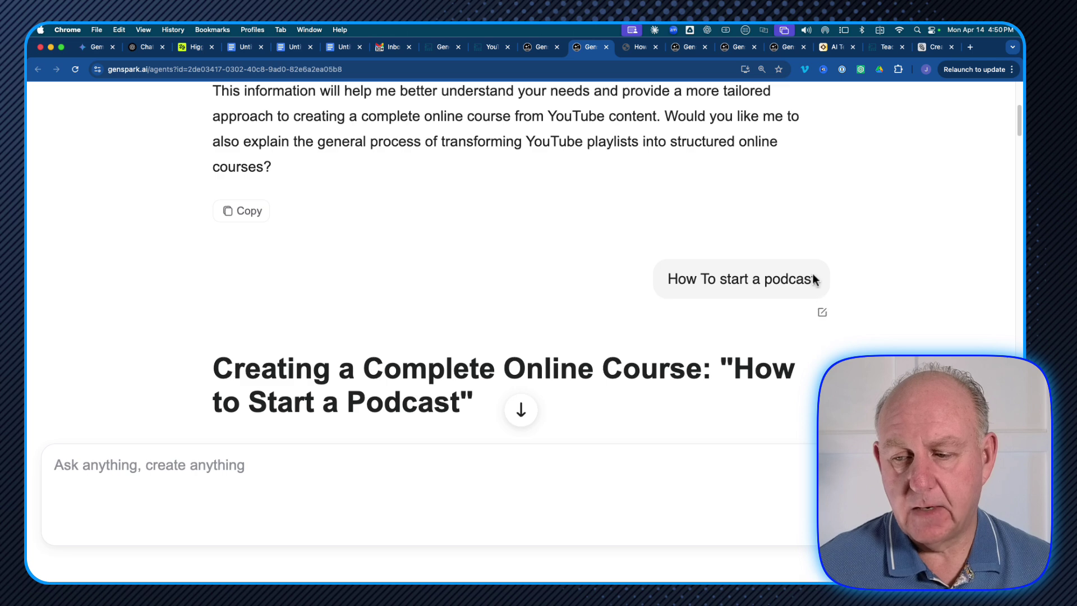
pyautogui.scroll(-1, 743, 304)
pyautogui.scroll(-3, 741, 303)
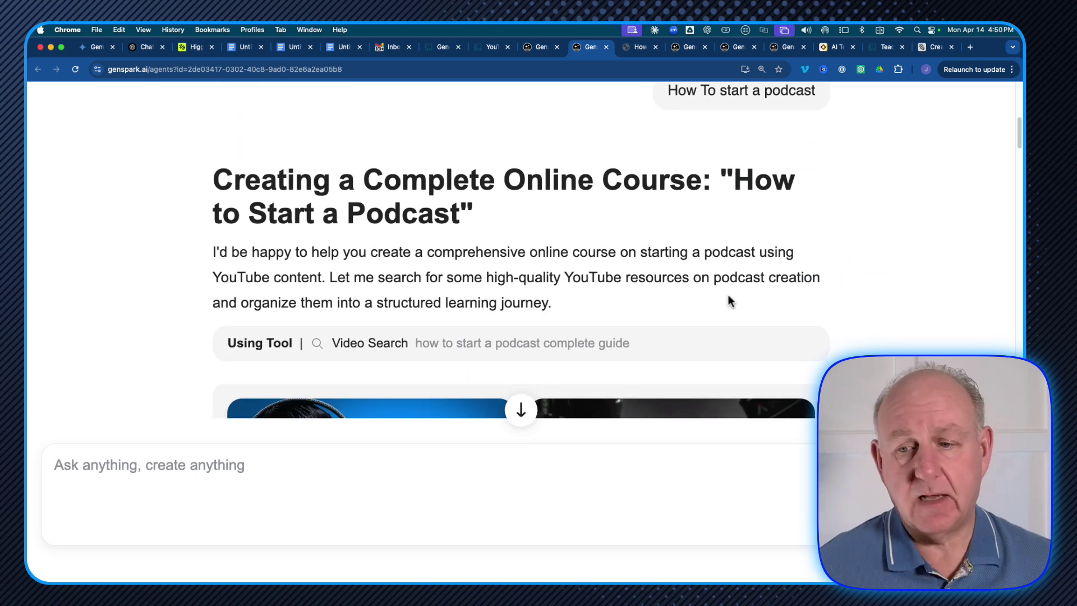
pyautogui.scroll(-2, 376, 228)
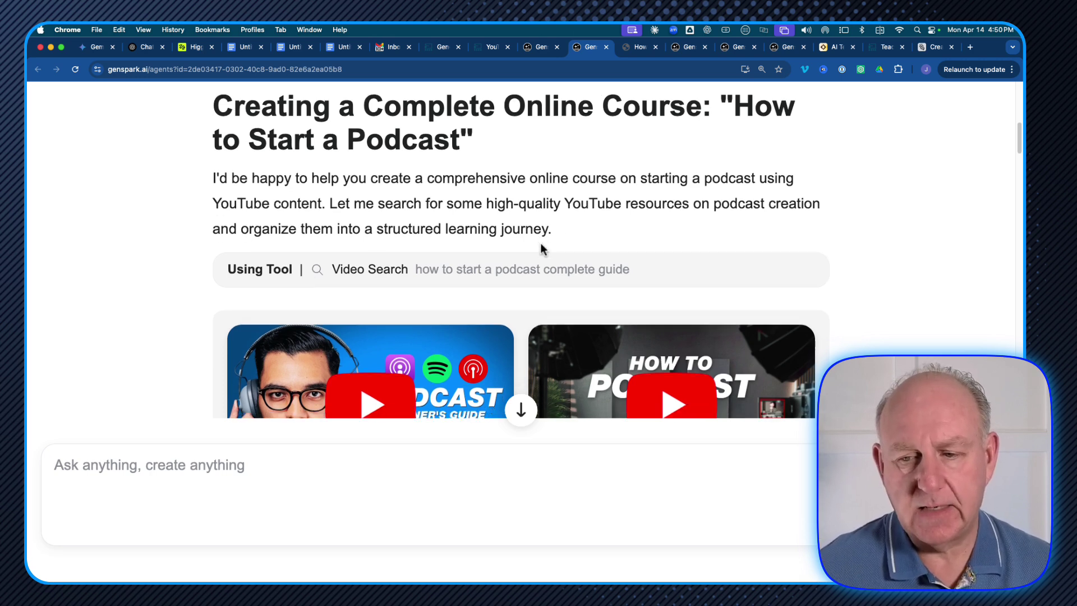
# Examine the agent's video searches on podcast guides, equipment, distribution and format, highlighting the "podcast distribution marketing monetization" query
pyautogui.scroll(-3, 540, 243)
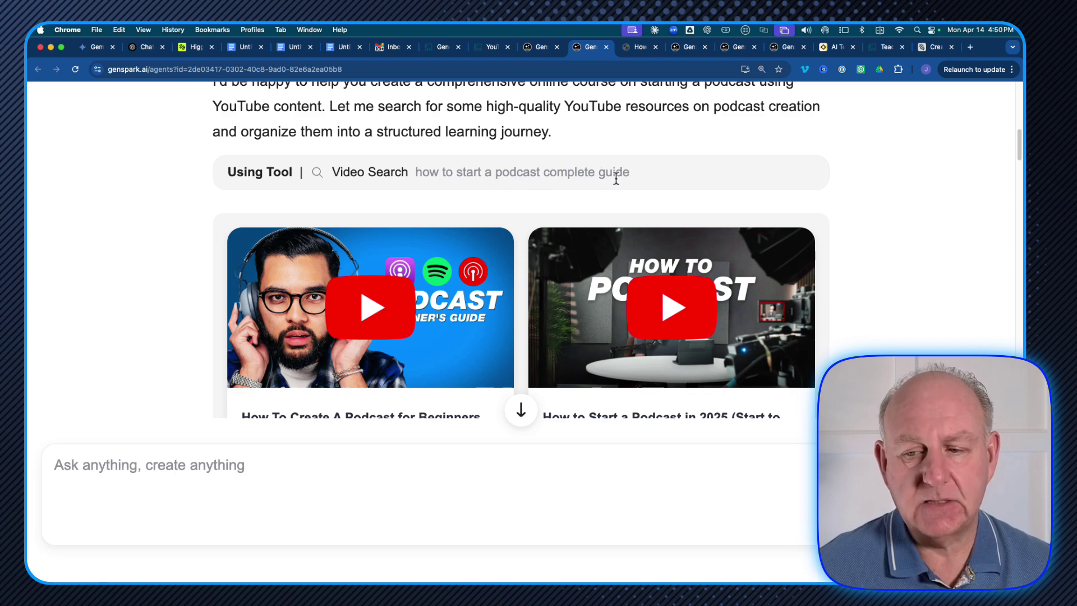
pyautogui.scroll(-3, 613, 175)
pyautogui.scroll(-5, 463, 262)
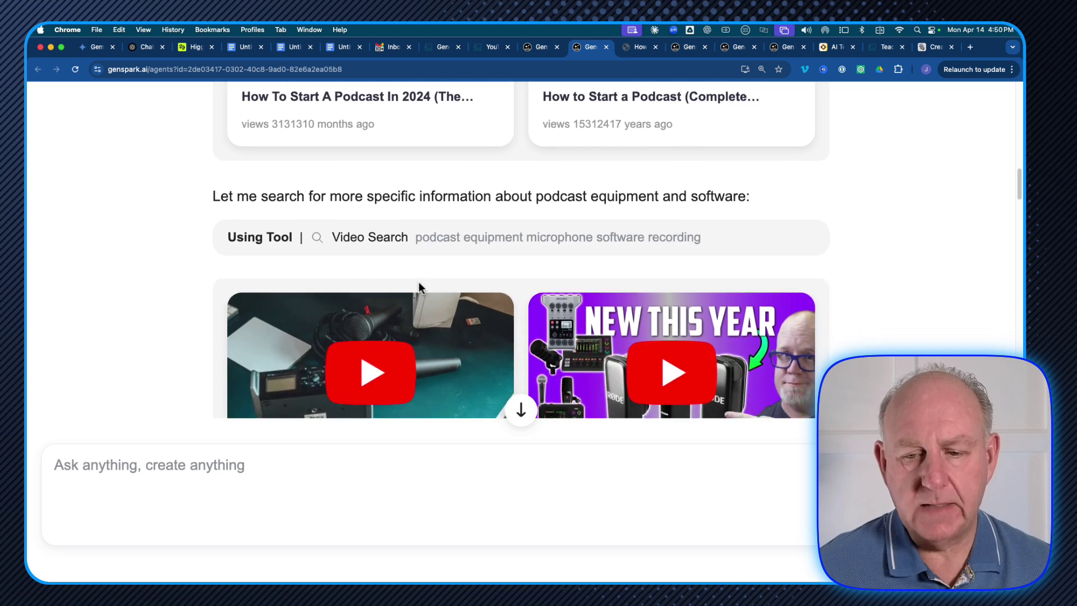
pyautogui.scroll(-1, 419, 288)
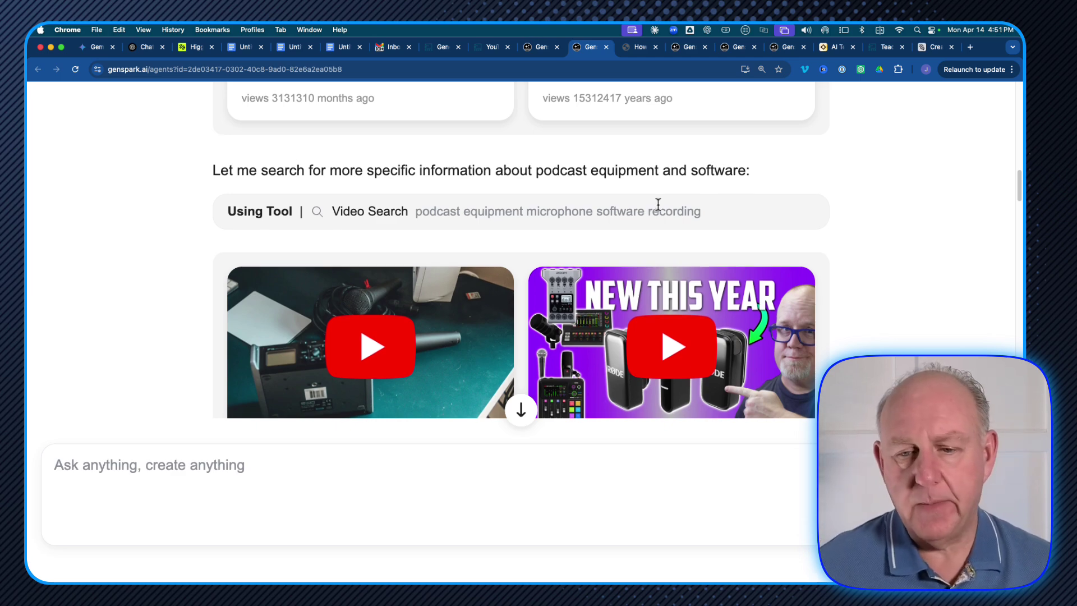
pyautogui.scroll(-5, 470, 287)
pyautogui.scroll(-10, 470, 287)
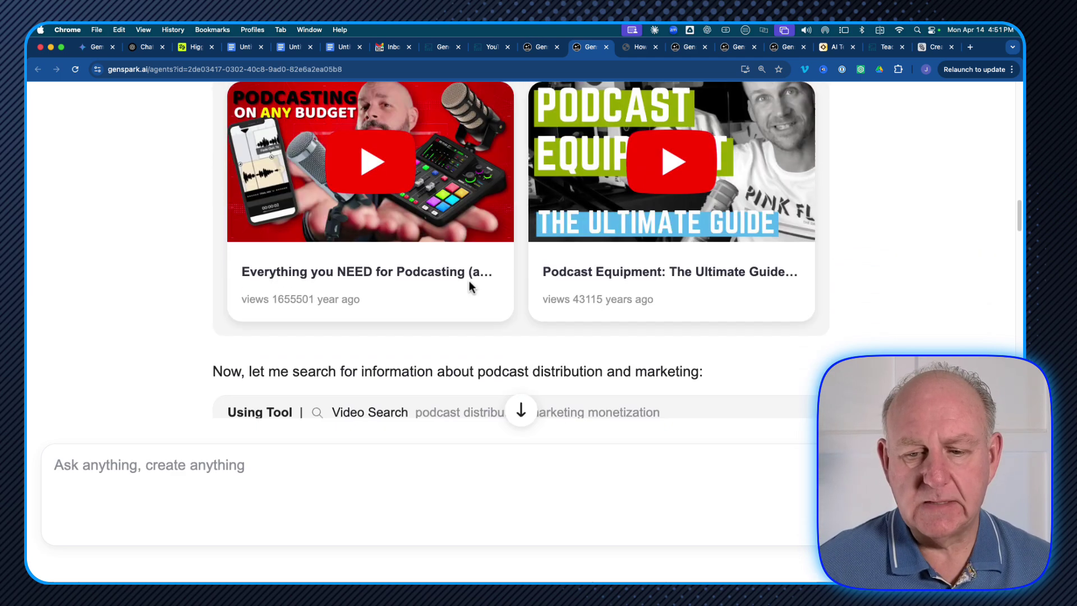
pyautogui.scroll(-1, 470, 287)
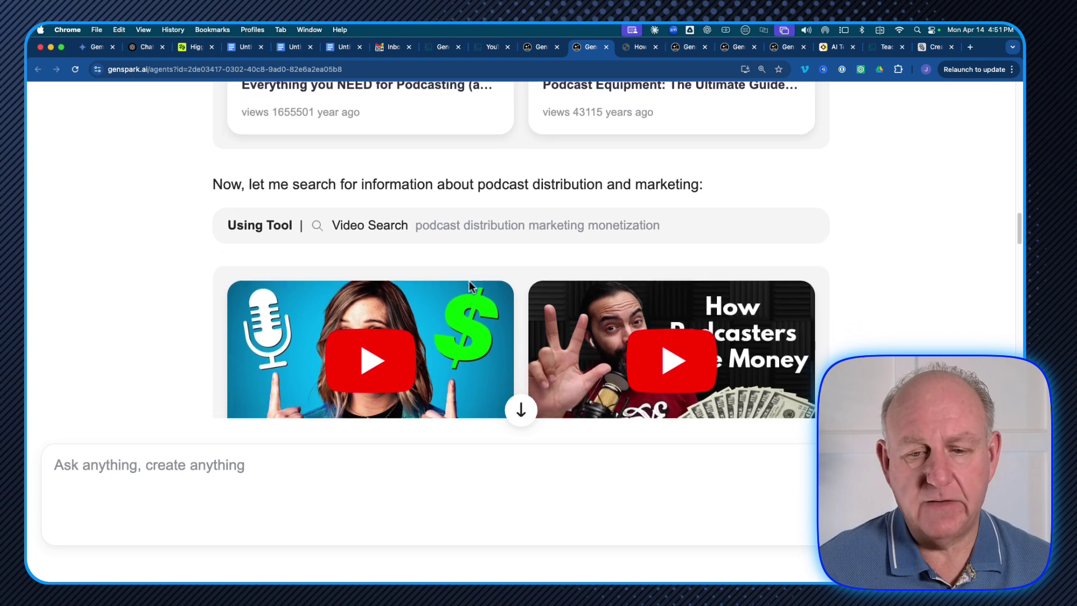
pyautogui.tripleClick(506, 221)
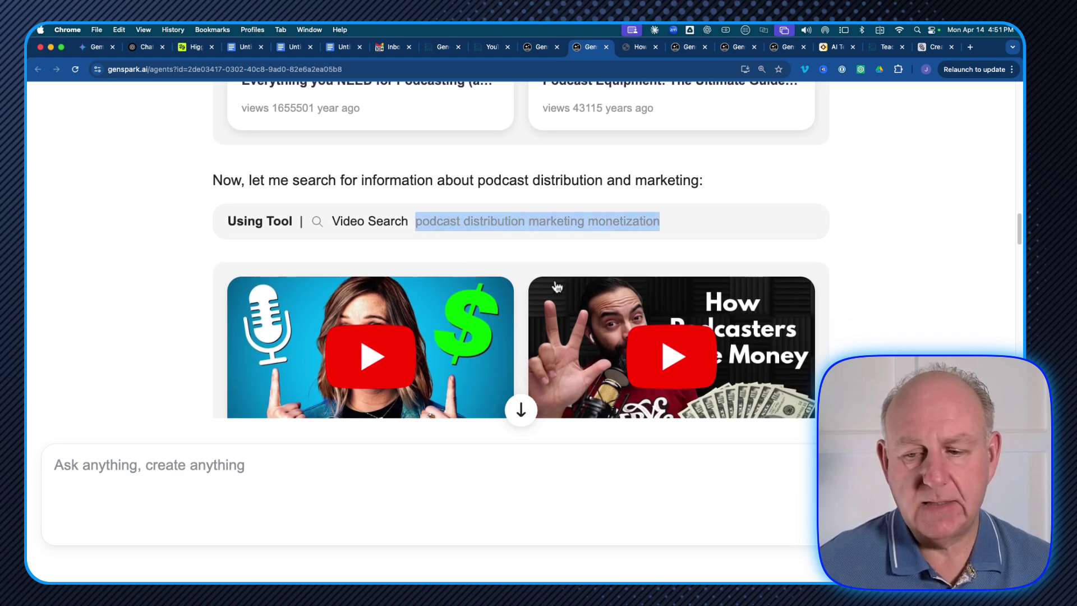
pyautogui.scroll(-10, 553, 284)
pyautogui.scroll(-2, 555, 287)
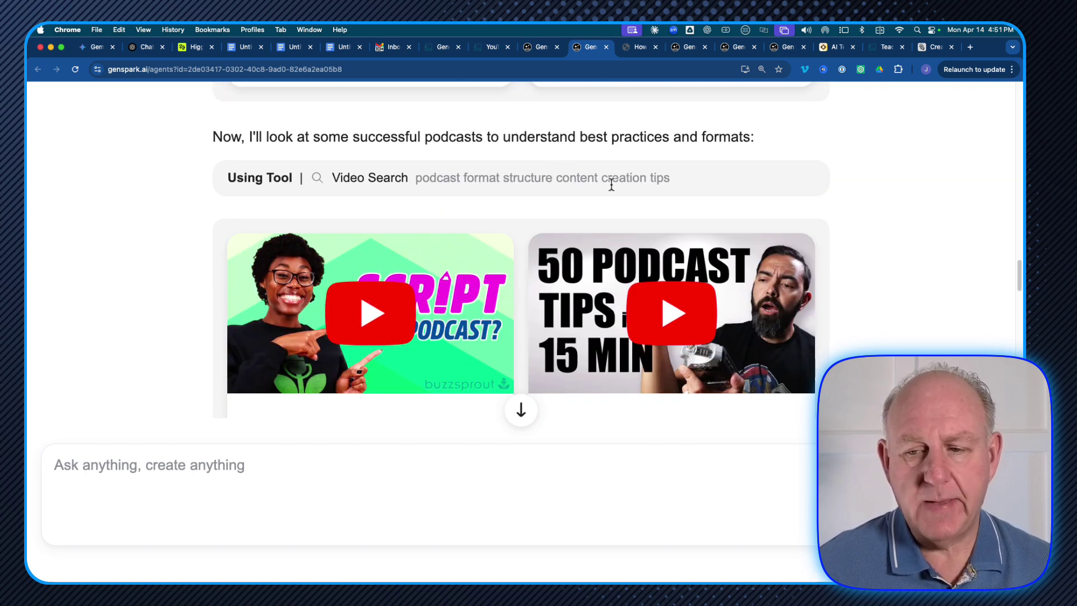
pyautogui.scroll(-1, 520, 250)
pyautogui.scroll(-8, 519, 248)
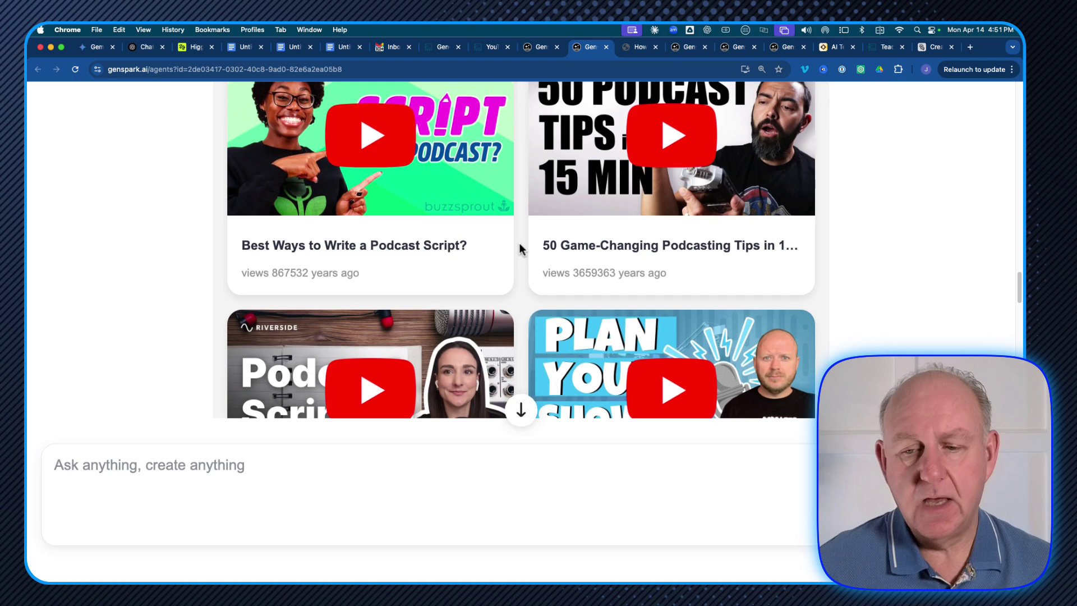
# Review the Understand Videos tool calls and the Create Web Page call that follows them
pyautogui.scroll(-2, 488, 258)
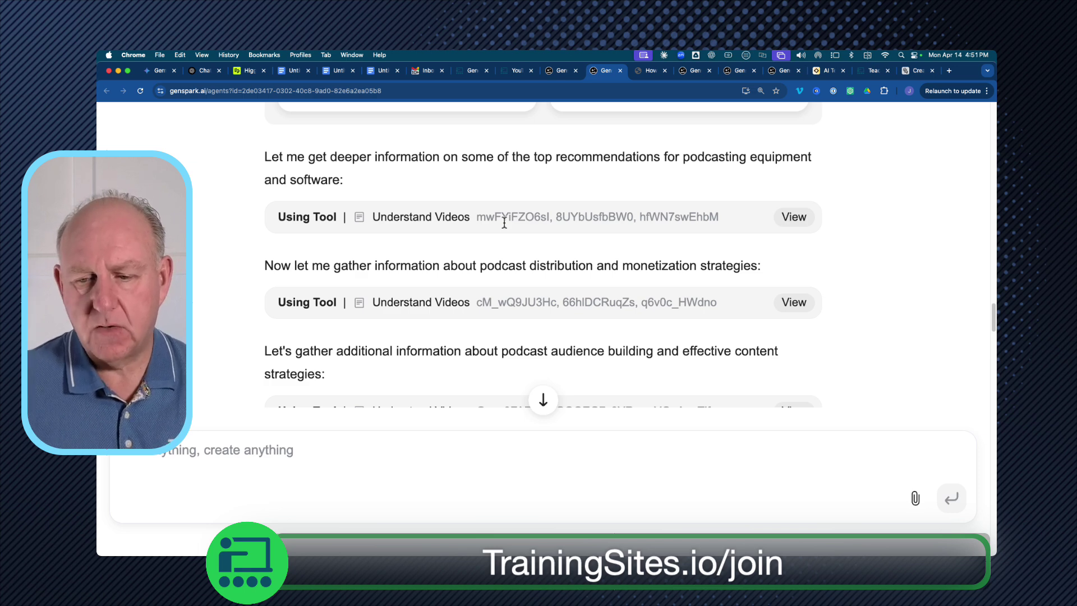
pyautogui.scroll(-3, 474, 286)
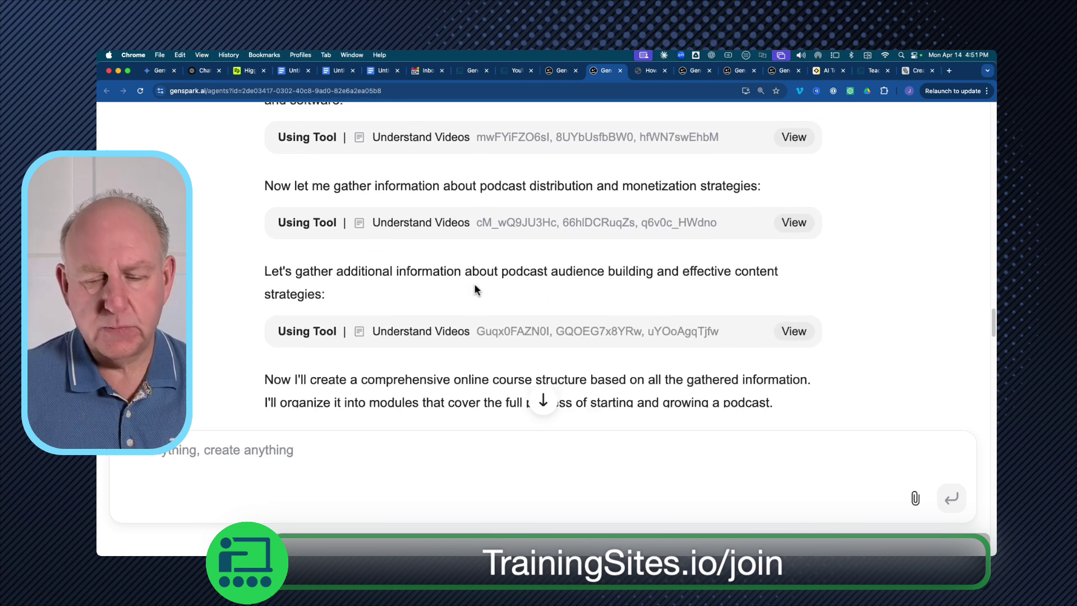
pyautogui.scroll(-6, 474, 284)
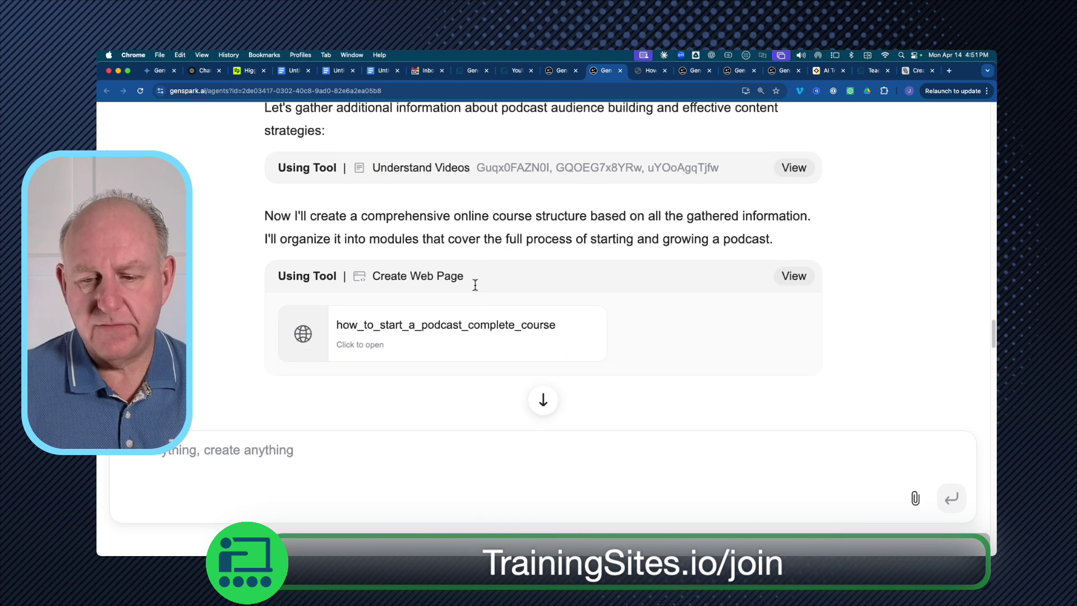
pyautogui.scroll(-3, 473, 284)
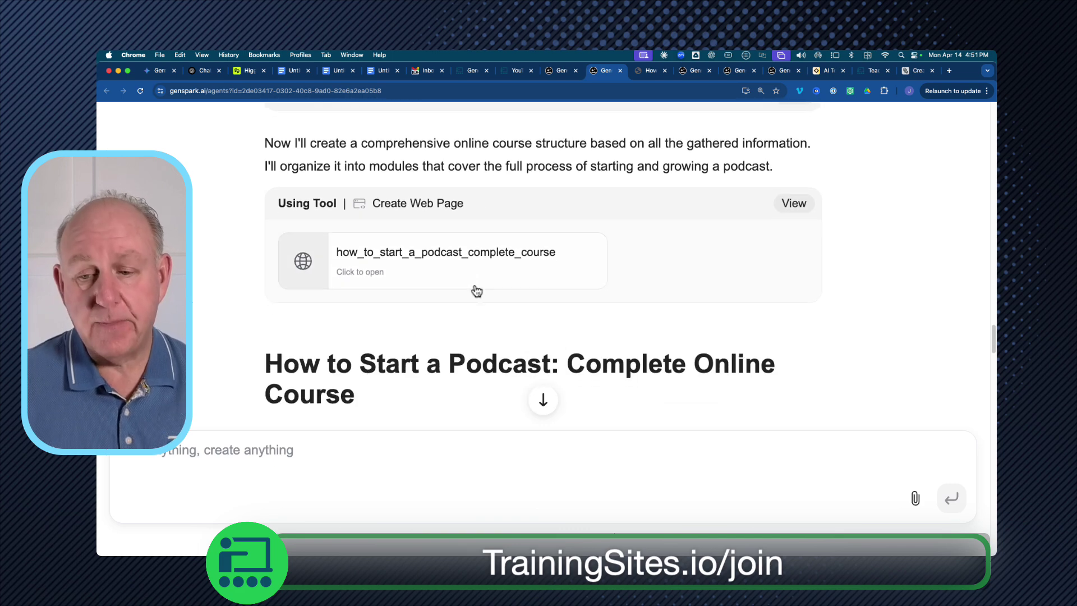
# Read the podcast course overview with its module list and highlight the "View the Complete Course (HTML)" link
pyautogui.scroll(-8, 475, 289)
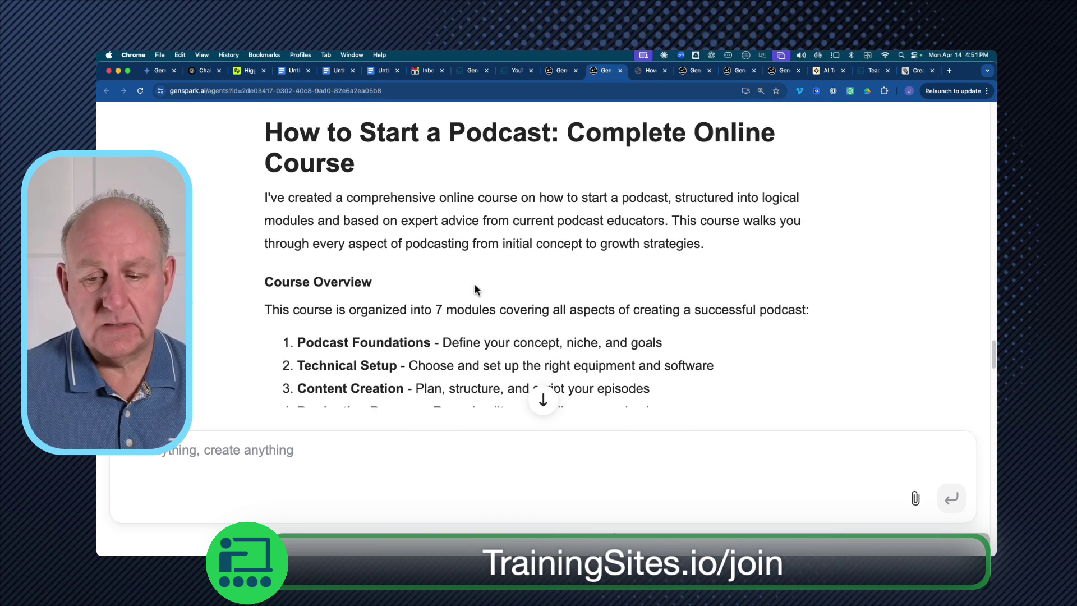
pyautogui.scroll(-3, 475, 285)
pyautogui.scroll(3, 475, 285)
pyautogui.scroll(-3, 475, 284)
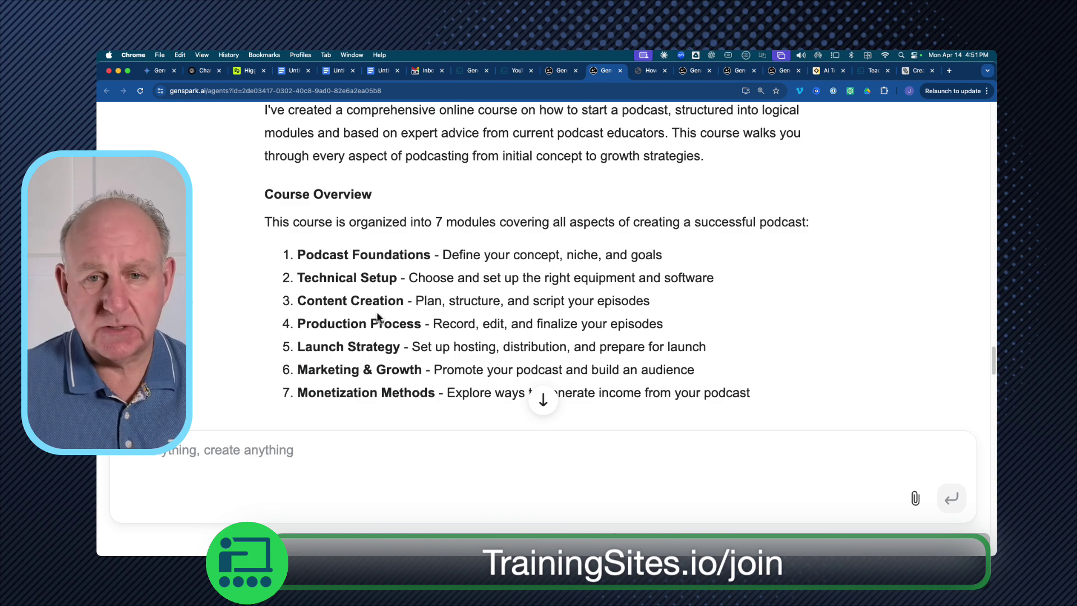
pyautogui.scroll(-1, 377, 317)
pyautogui.scroll(-4, 377, 317)
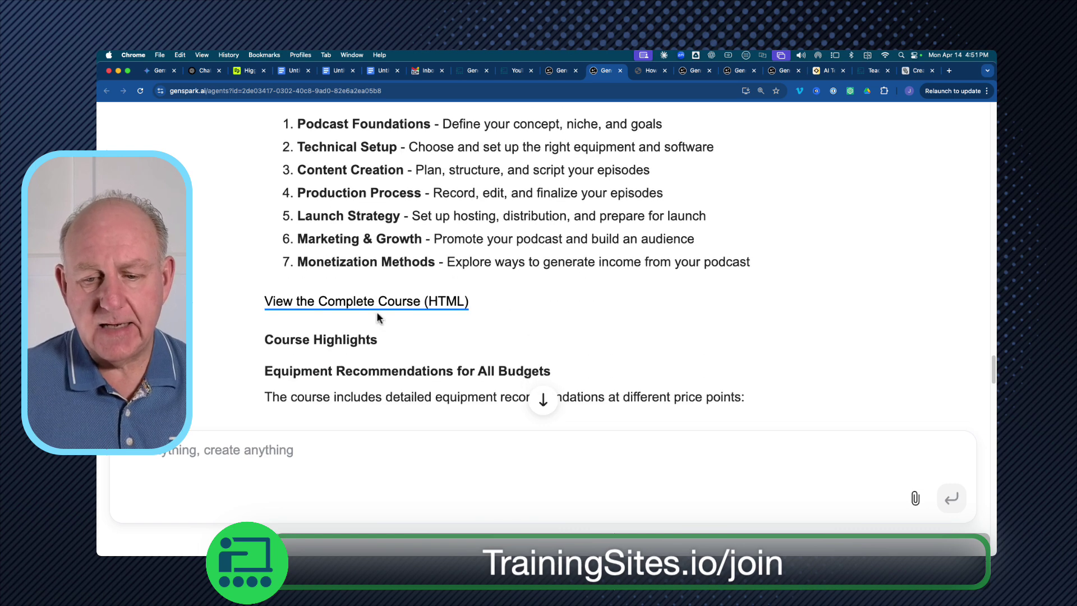
pyautogui.tripleClick(377, 308)
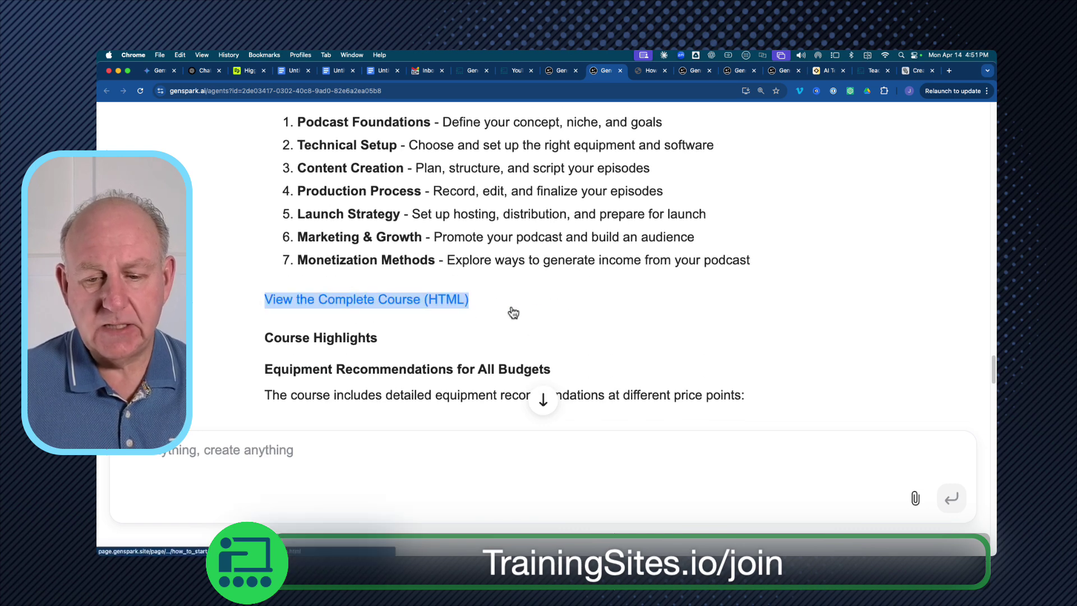
# Clear the link highlight and read the Course Highlights section with equipment recommendations for the budget, mid-range and professional setups
pyautogui.click(533, 306)
pyautogui.scroll(-4, 533, 306)
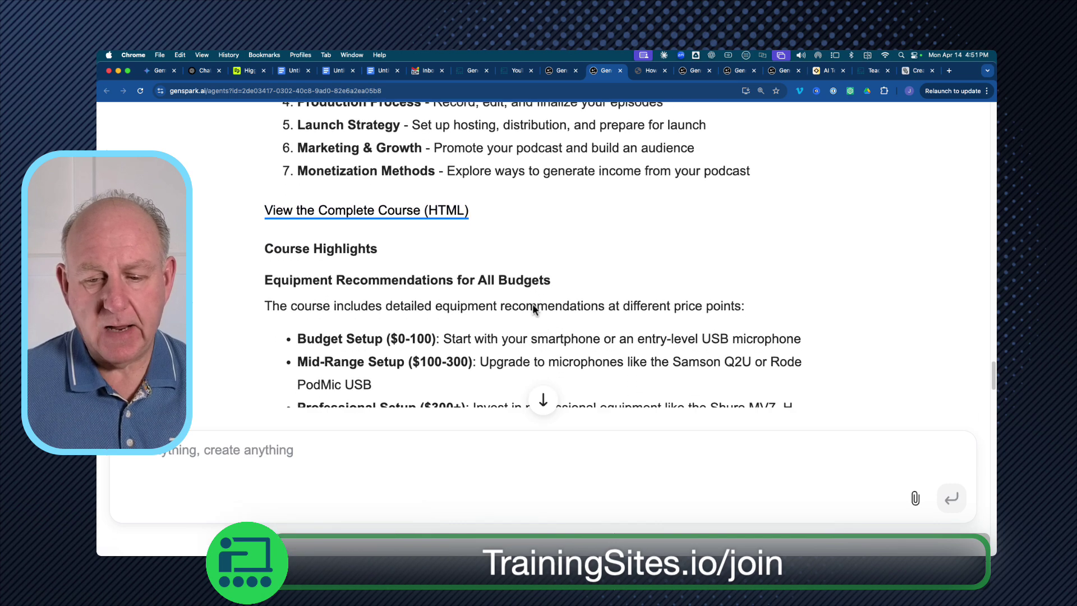
pyautogui.scroll(-8, 533, 307)
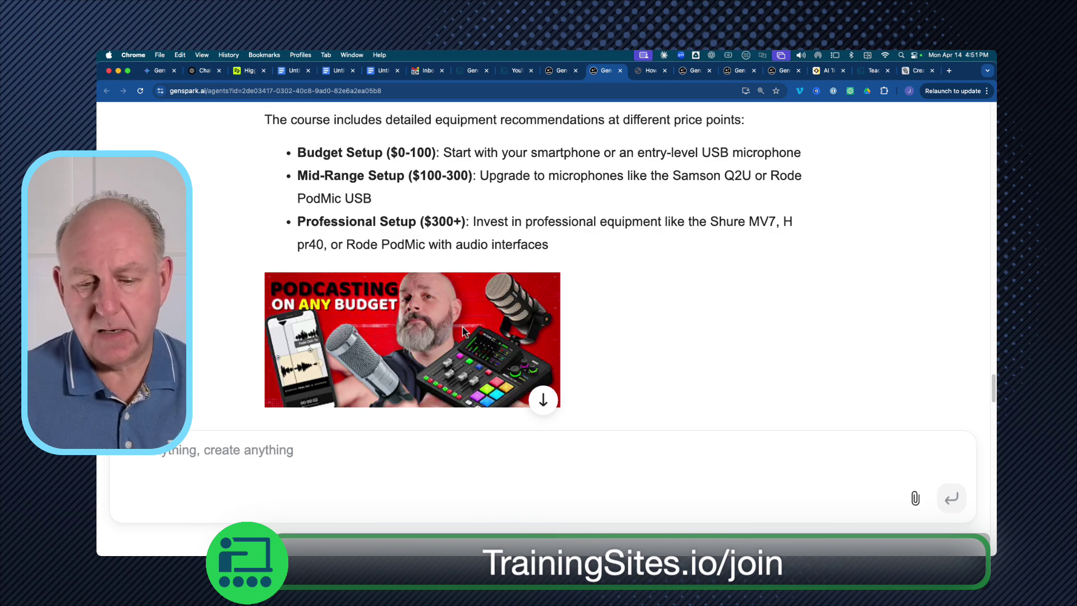
# Open the preview of the how_to_start_a_podcast_complete_course web page and review its header and What You'll Learn section
pyautogui.scroll(20, 463, 331)
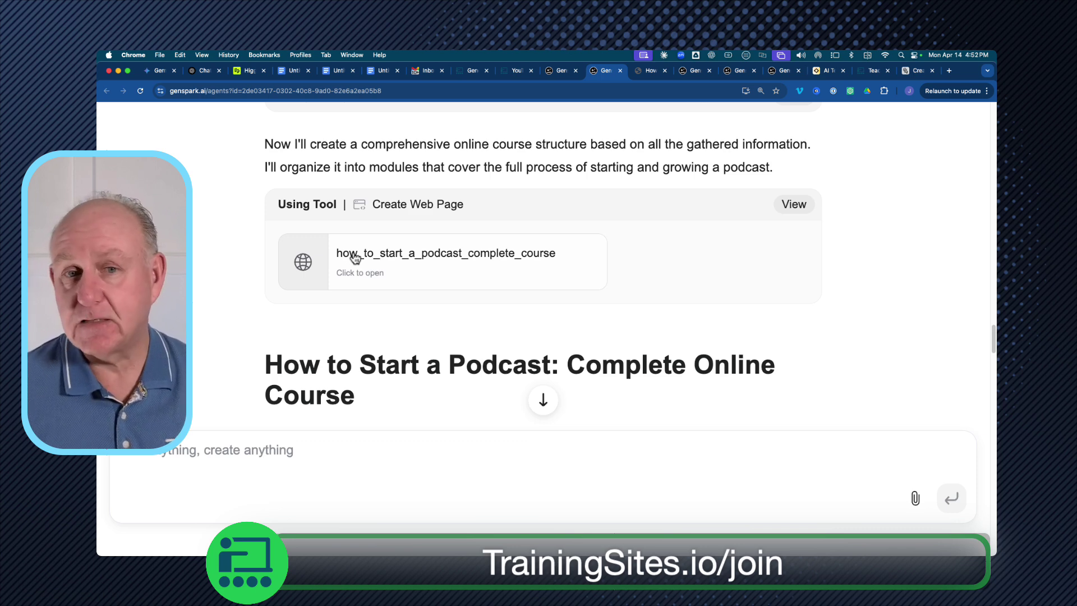
pyautogui.click(792, 206)
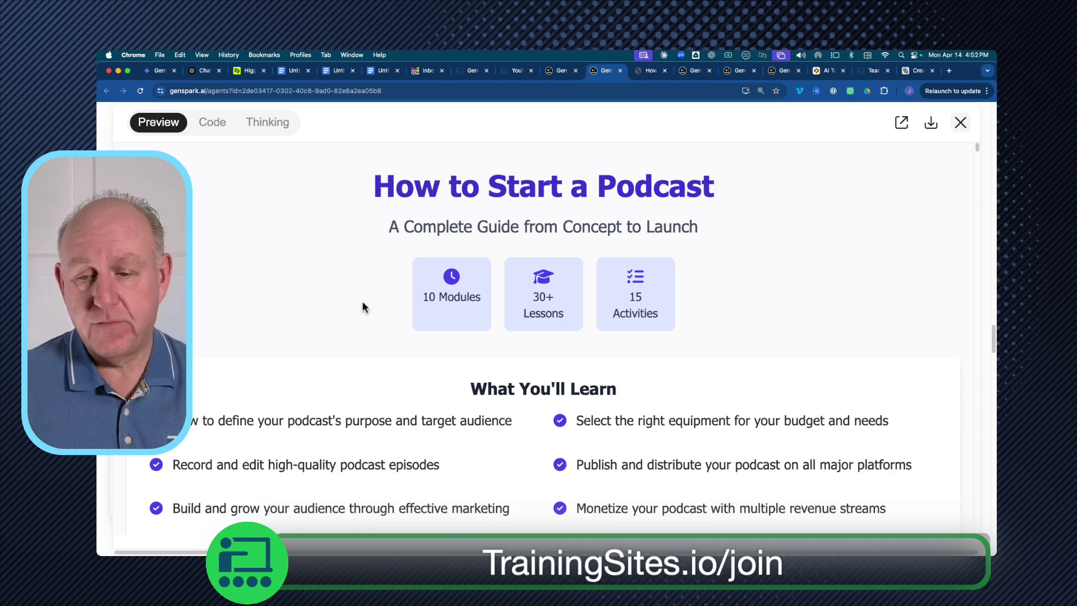
pyautogui.scroll(-1, 362, 308)
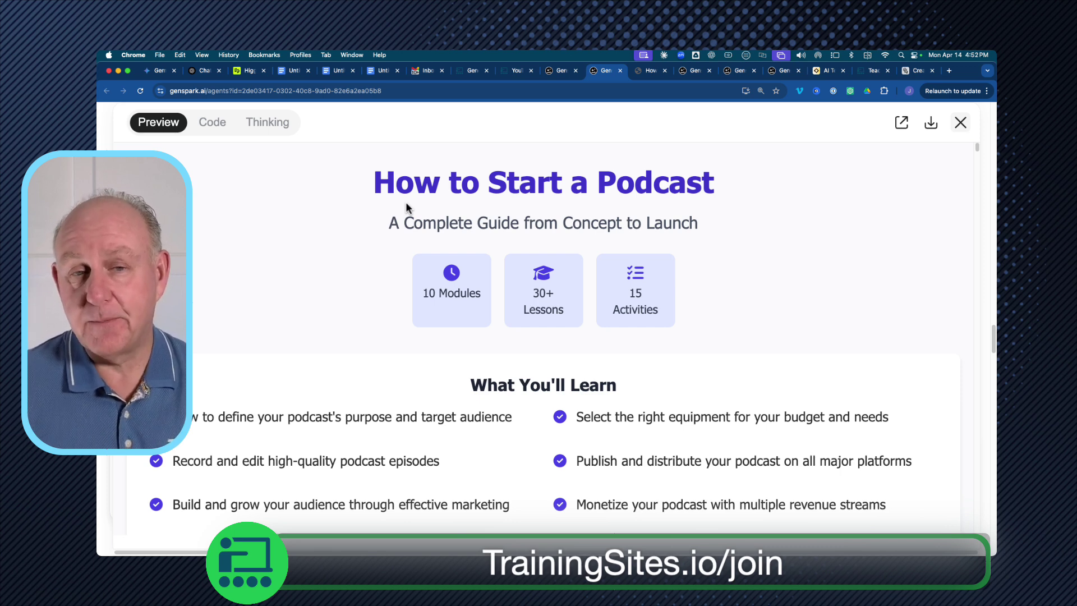
pyautogui.scroll(-1, 336, 269)
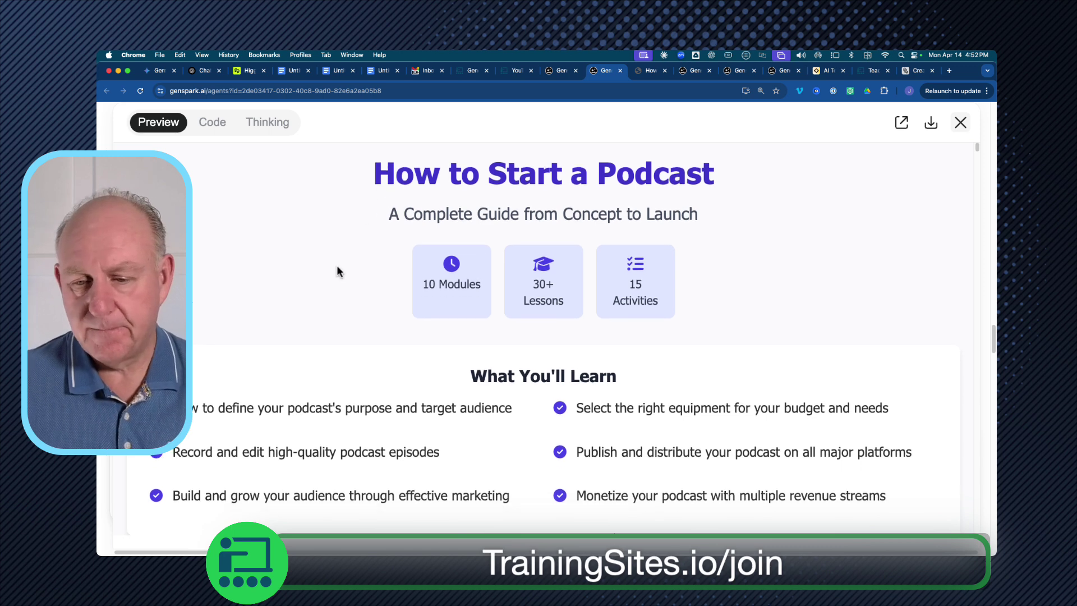
pyautogui.scroll(-2, 337, 268)
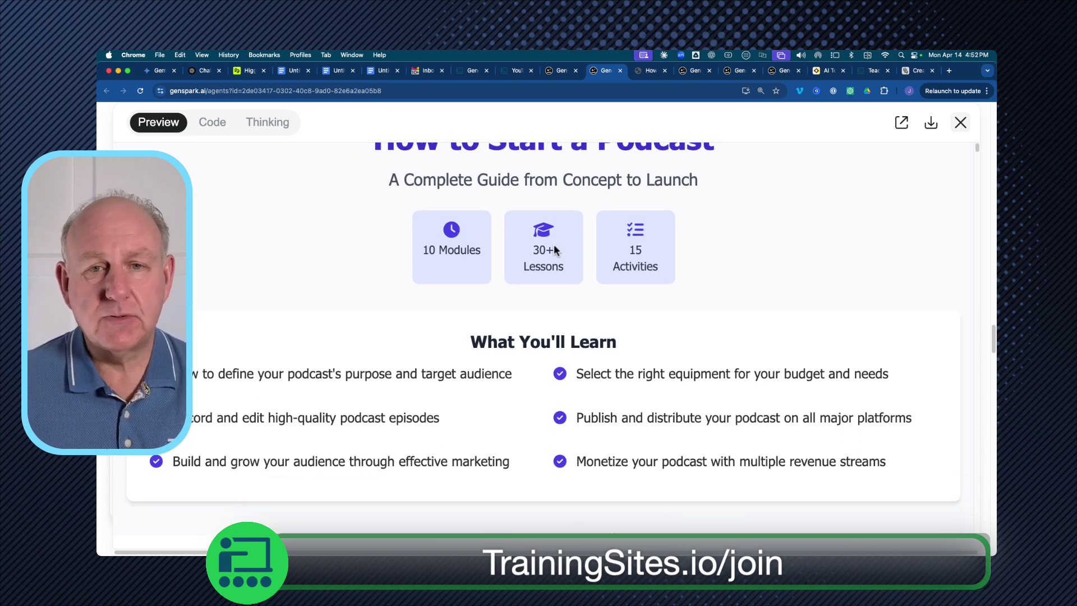
pyautogui.scroll(-6, 324, 278)
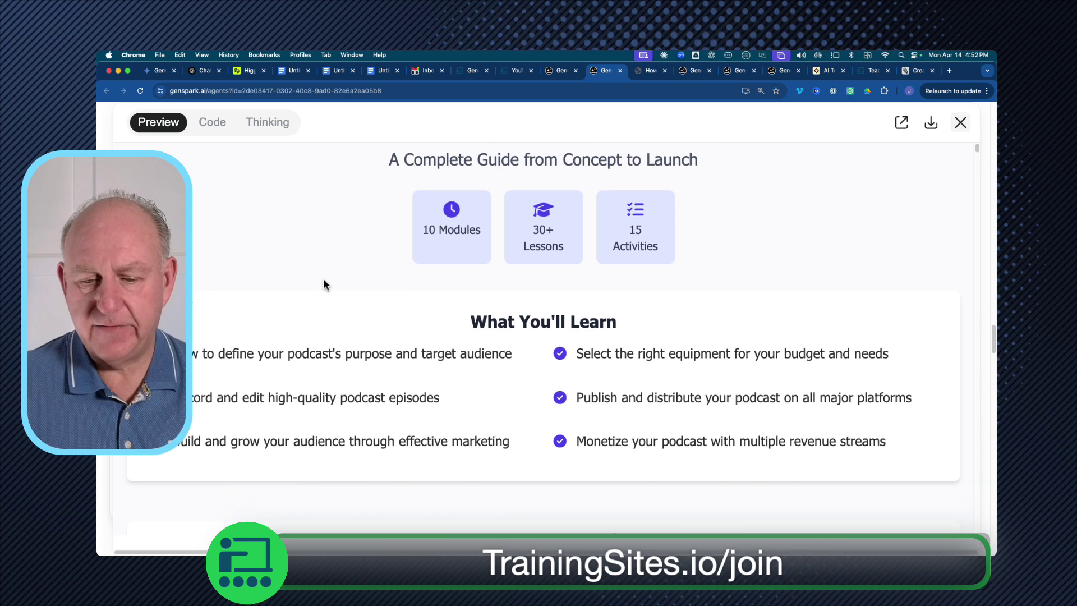
pyautogui.scroll(-3, 329, 335)
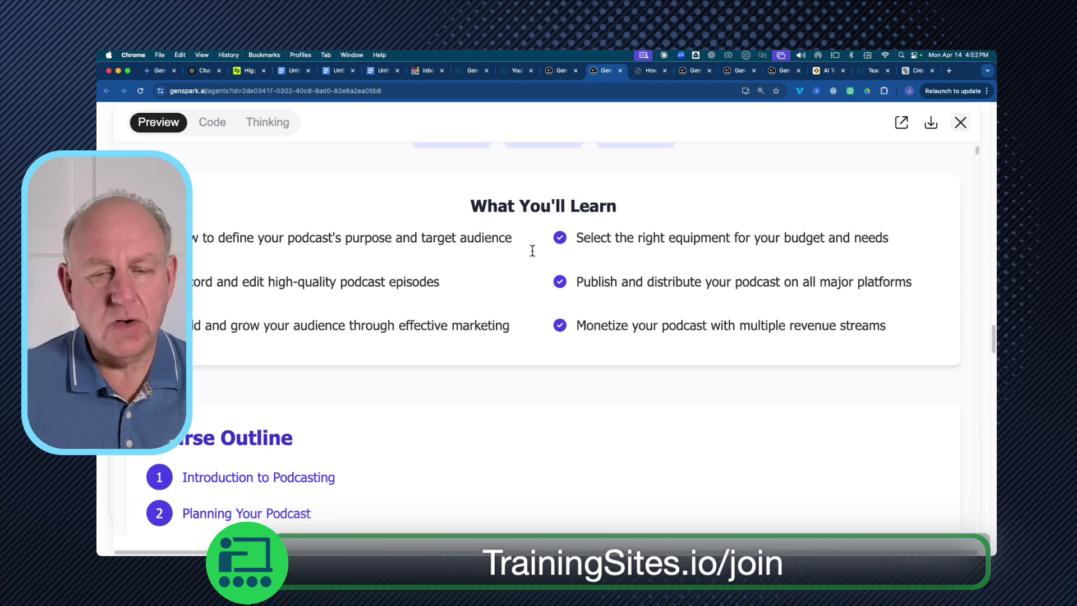
# Read through the Course Outline and the start of Module 1: Introduction to Podcasting
pyautogui.scroll(-12, 436, 326)
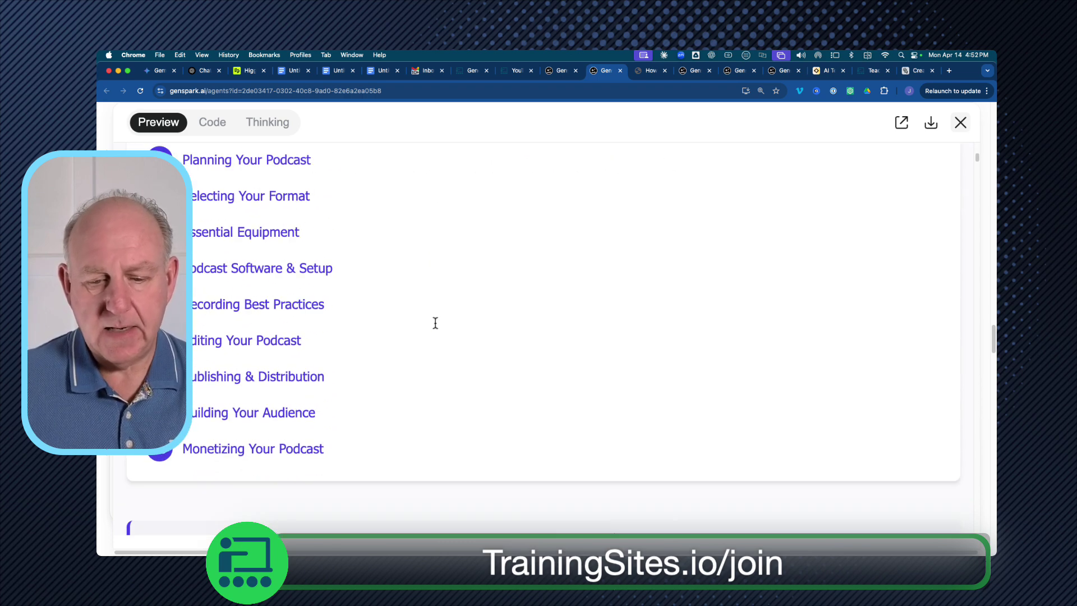
pyautogui.scroll(-7, 435, 323)
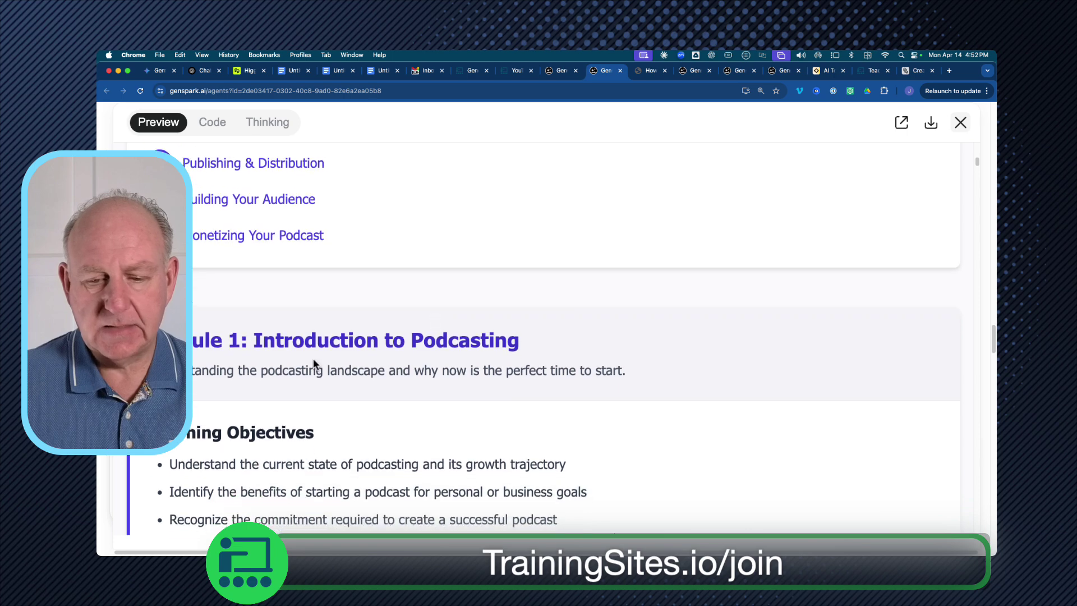
pyautogui.scroll(-1, 336, 379)
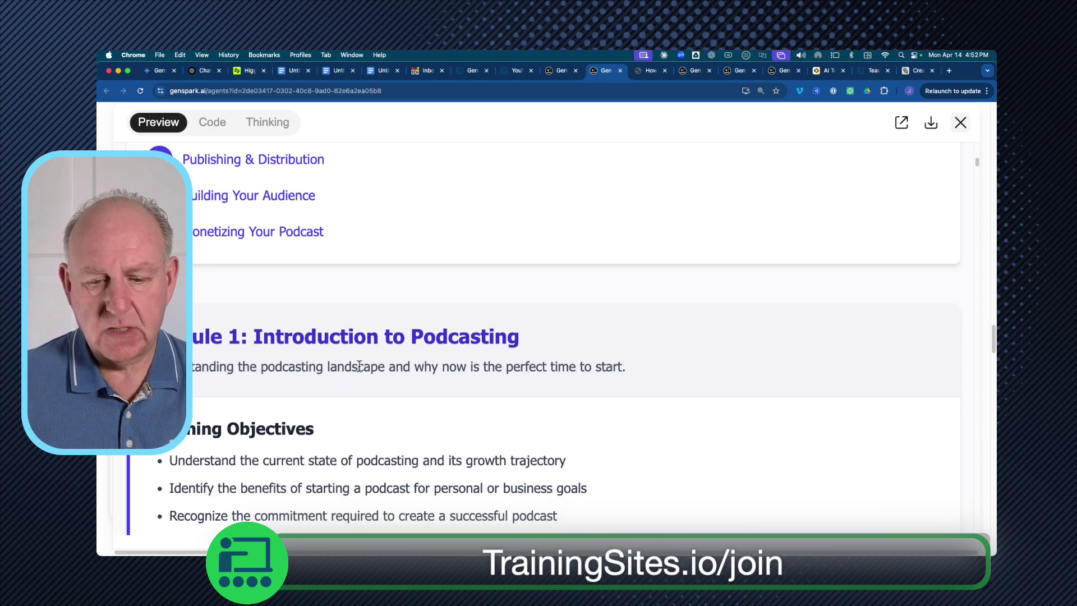
# Go to the Planning Your Podcast module from the Course Outline and read its learning objectives and niche section
pyautogui.scroll(12, 350, 359)
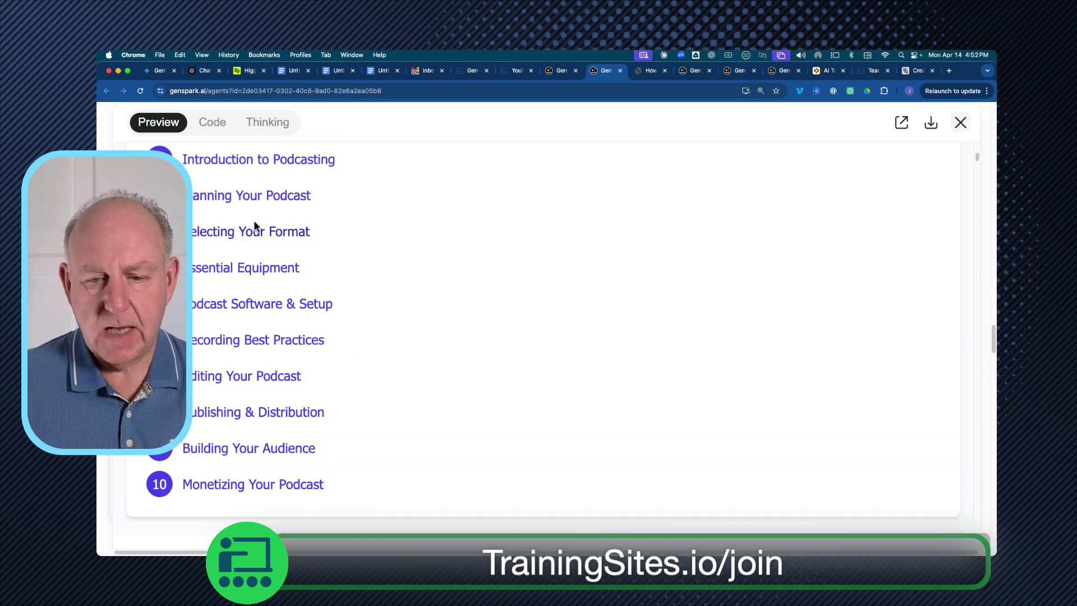
pyautogui.scroll(3, 264, 287)
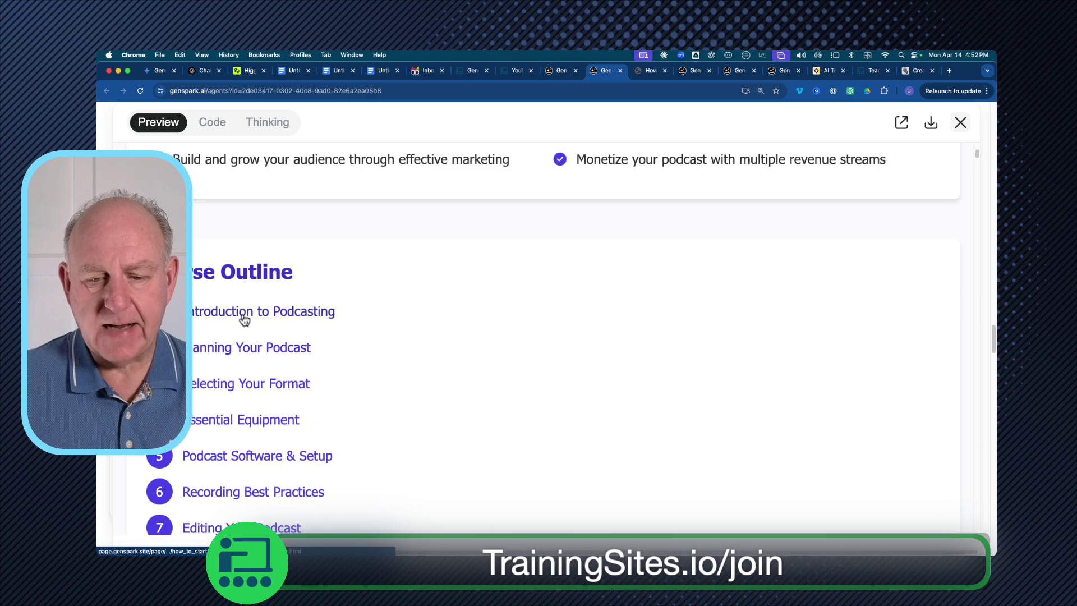
pyautogui.click(267, 347)
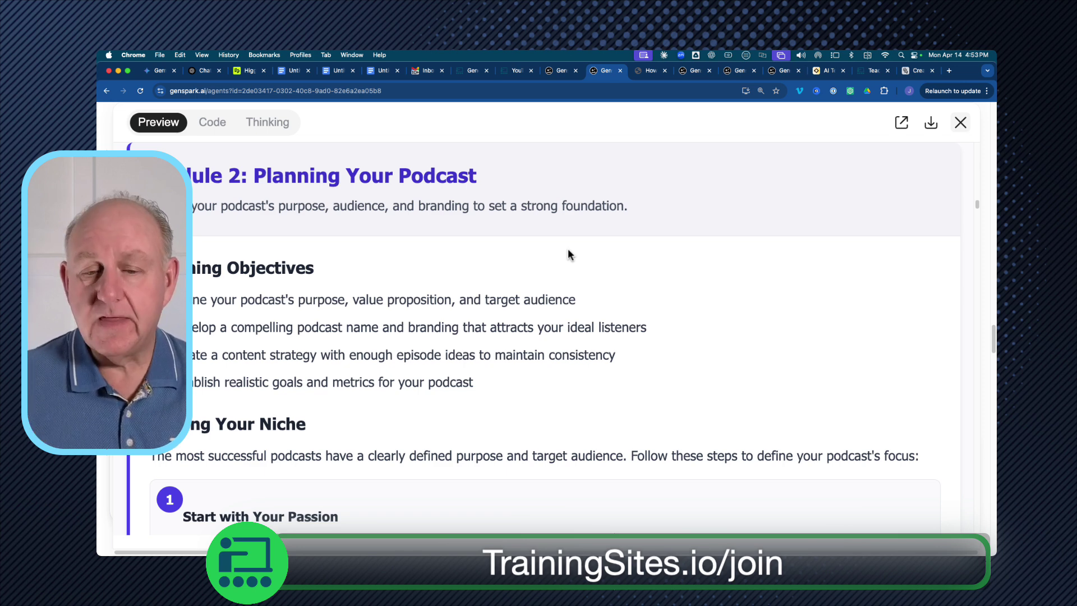
pyautogui.scroll(-3, 460, 303)
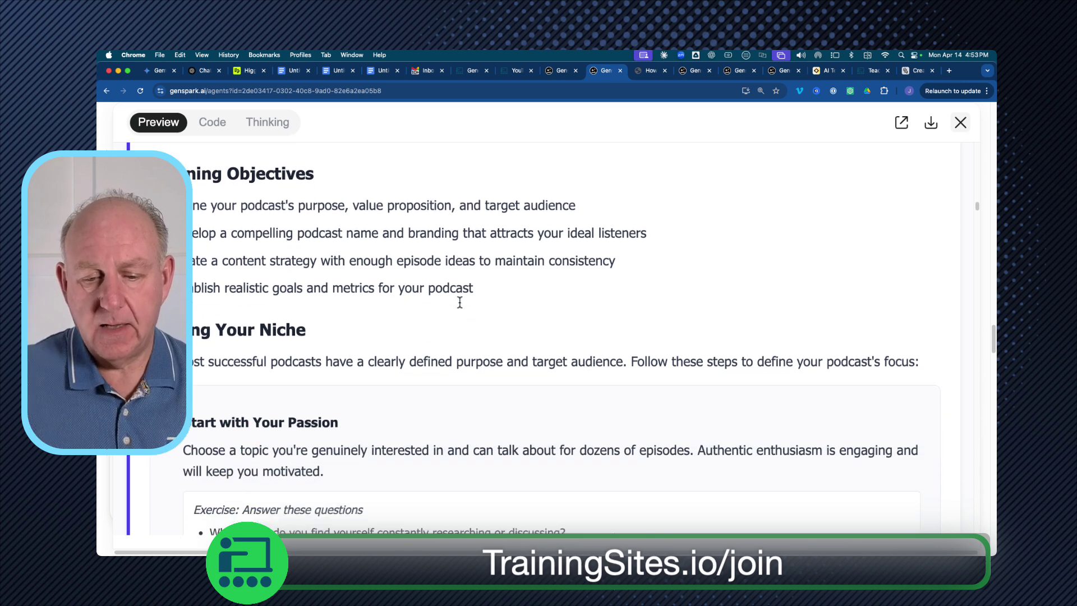